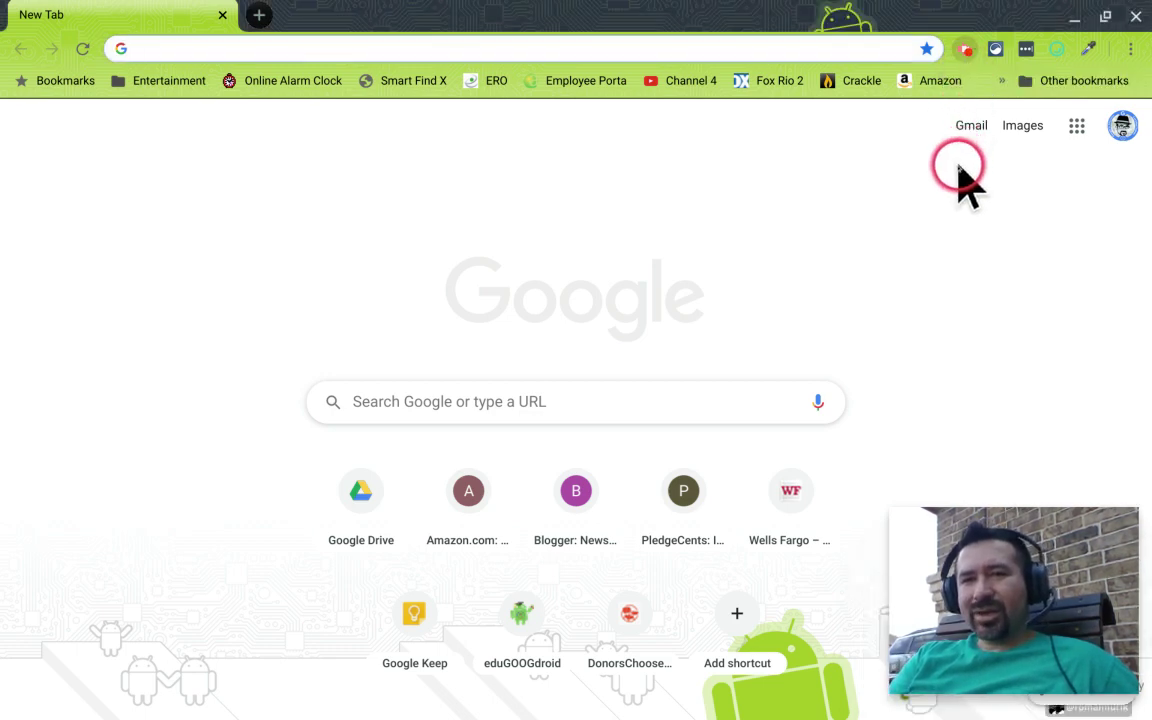
Step: Pause the running Screencastify desktop recording from its recording controls
key("alt+shift+s")
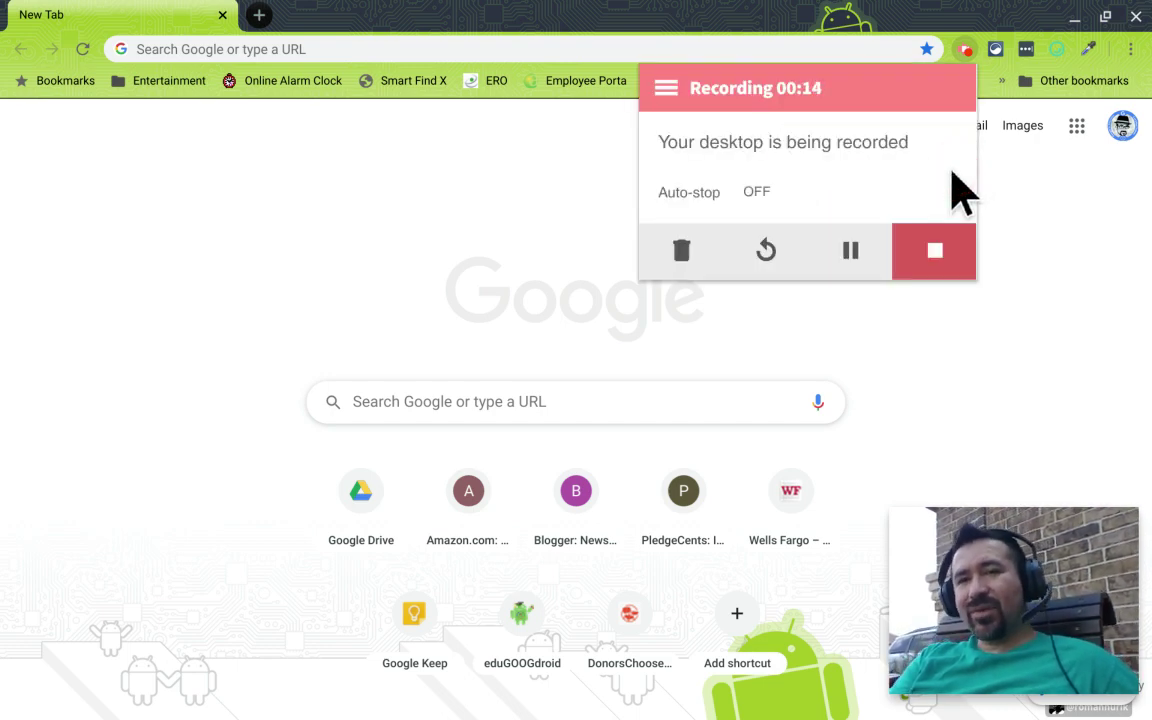
left_click_drag(887, 211, 867, 226)
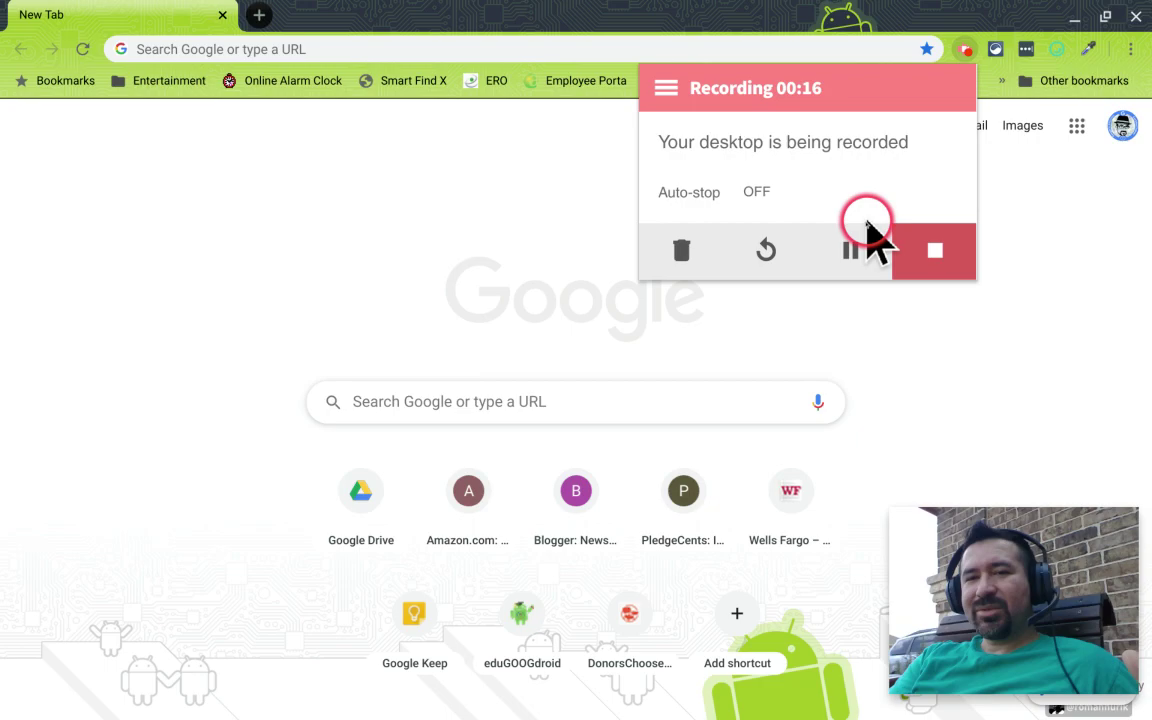
left_click(853, 250)
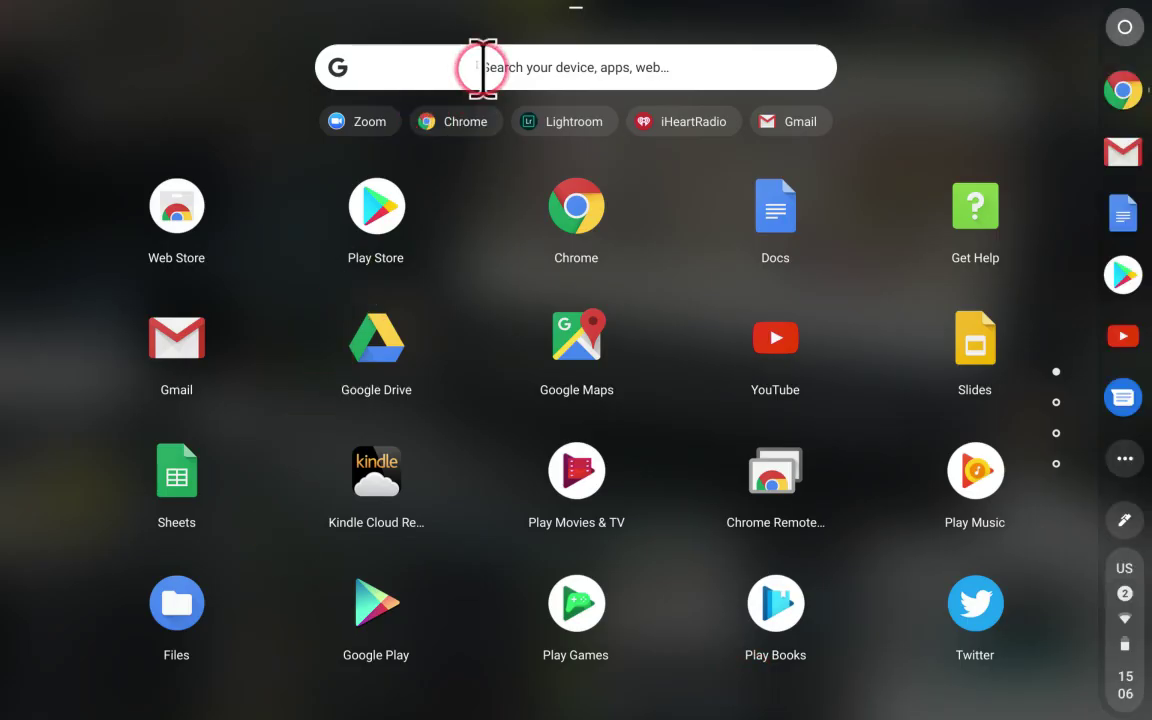
Step: Search the launcher for 'term', launch Terminal, and install Linux (Beta)
left_click(483, 67)
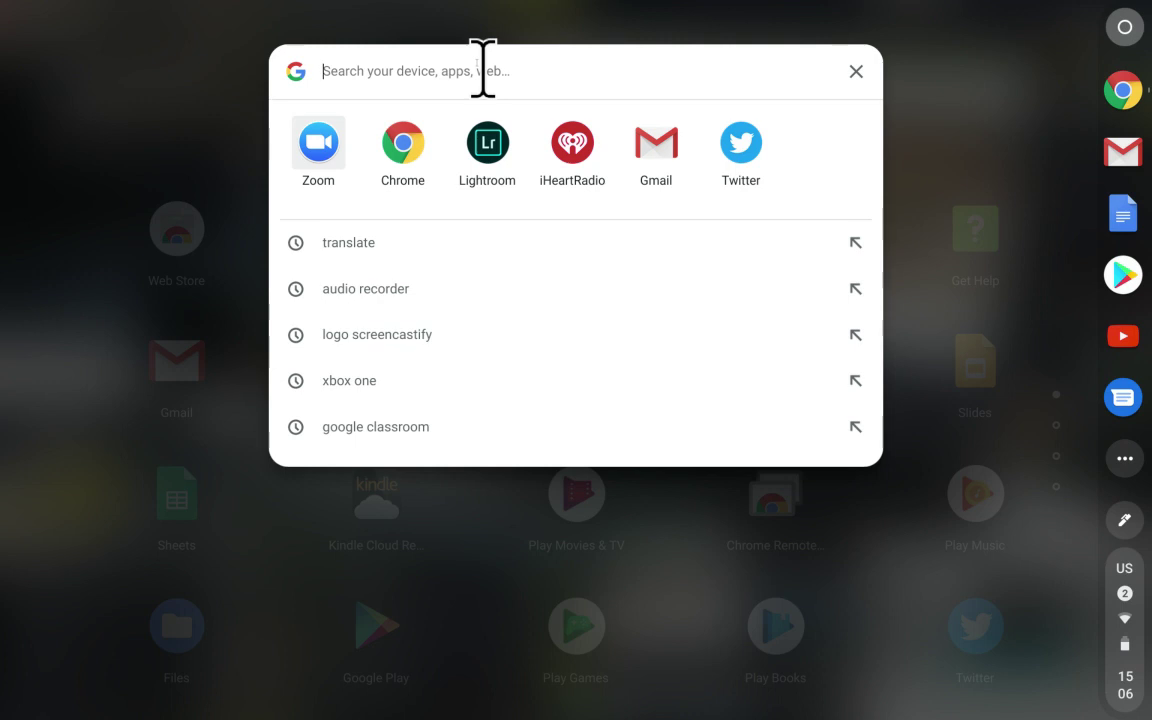
type("te")
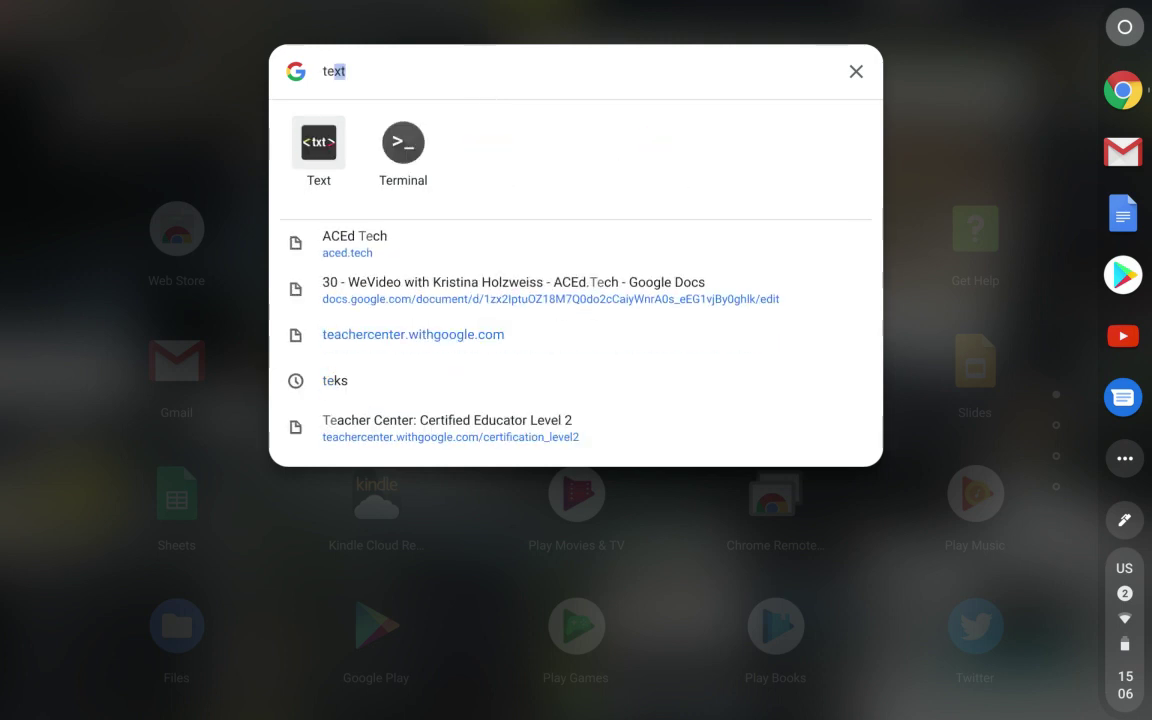
type("rm")
key("Return")
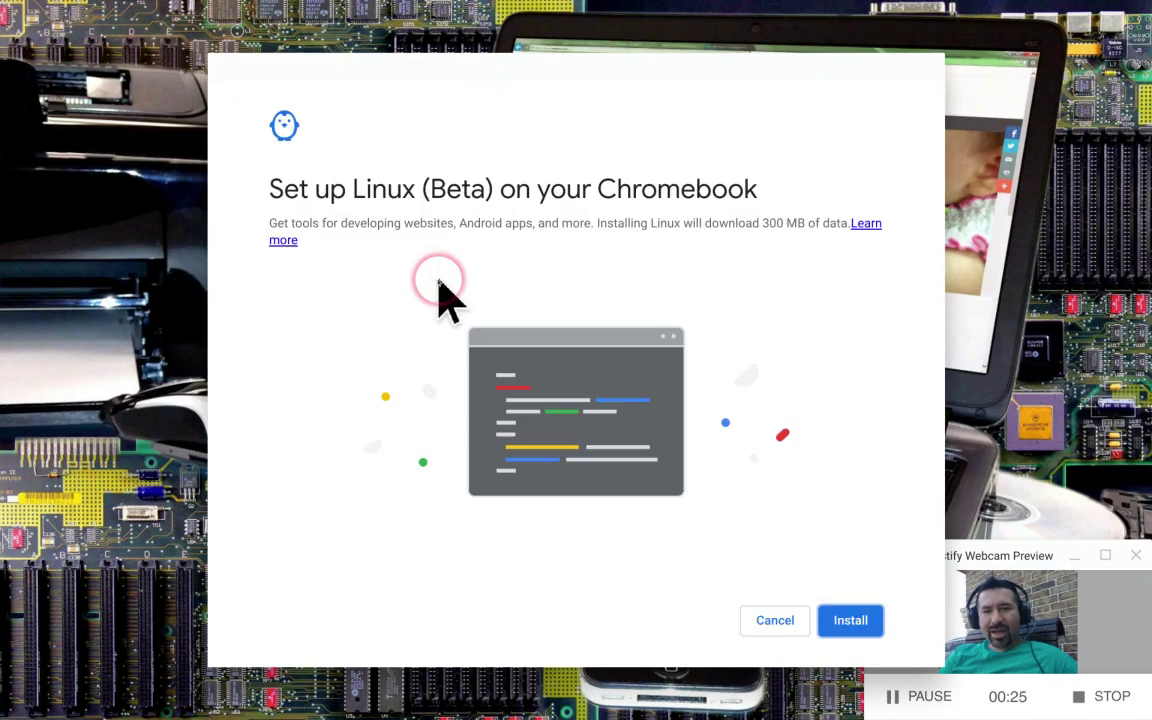
left_click(848, 620)
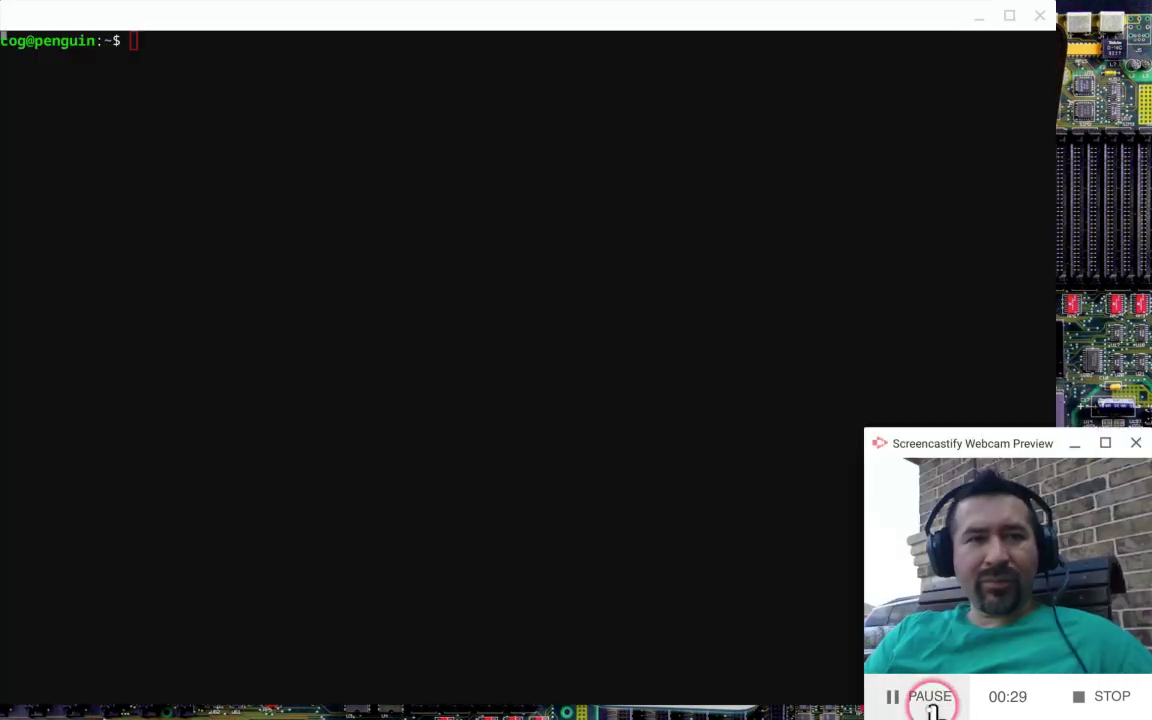
Step: Run 'sudo apt-get install audacity' in the Terminal
left_click(510, 320)
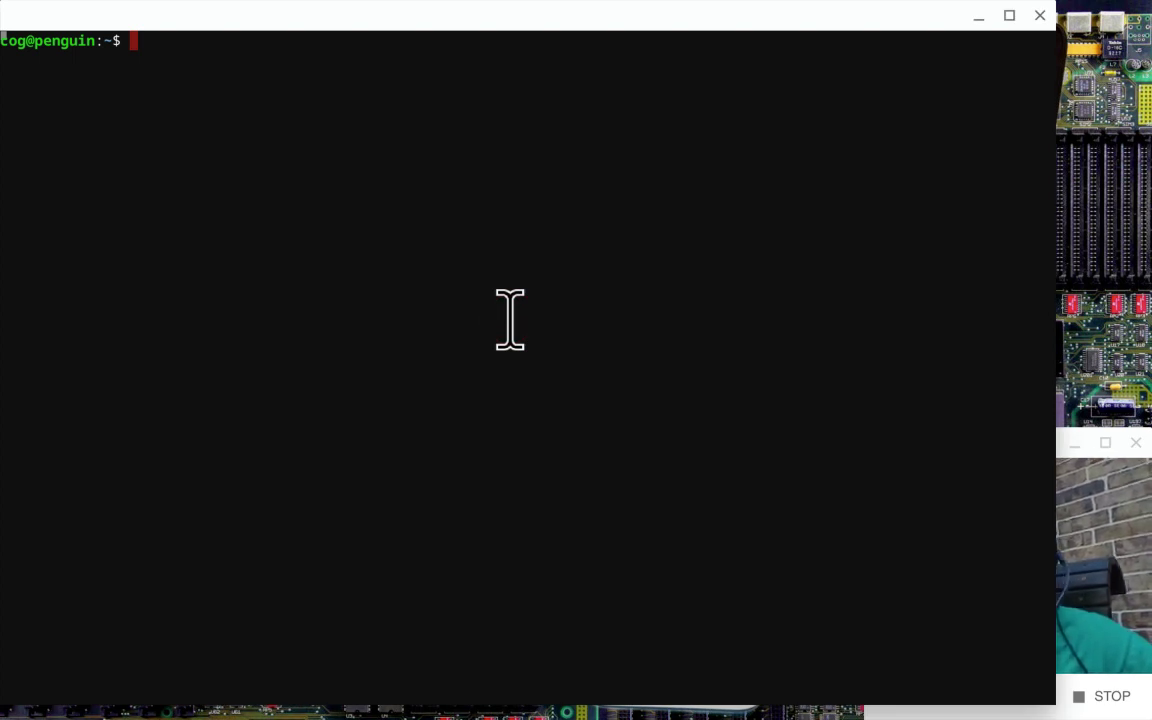
type("sudo apt-get install audacity")
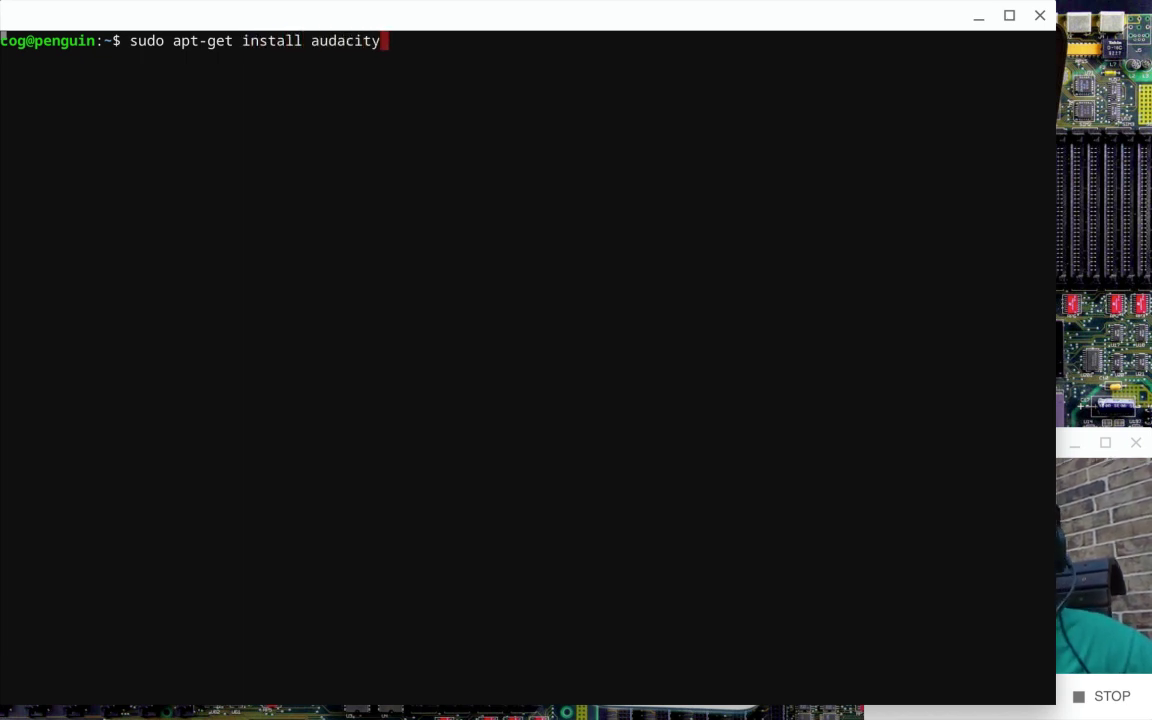
key("Return")
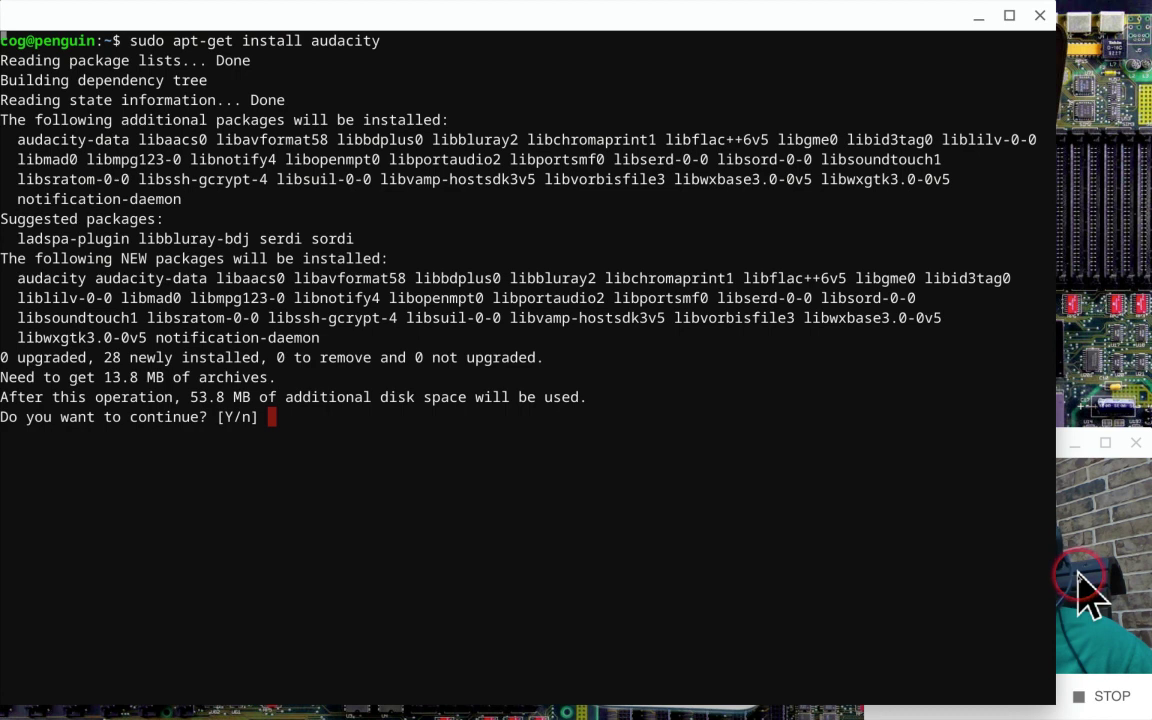
Step: Confirm the Audacity install with 'y', then resume and re-pause the screen recording
type("y")
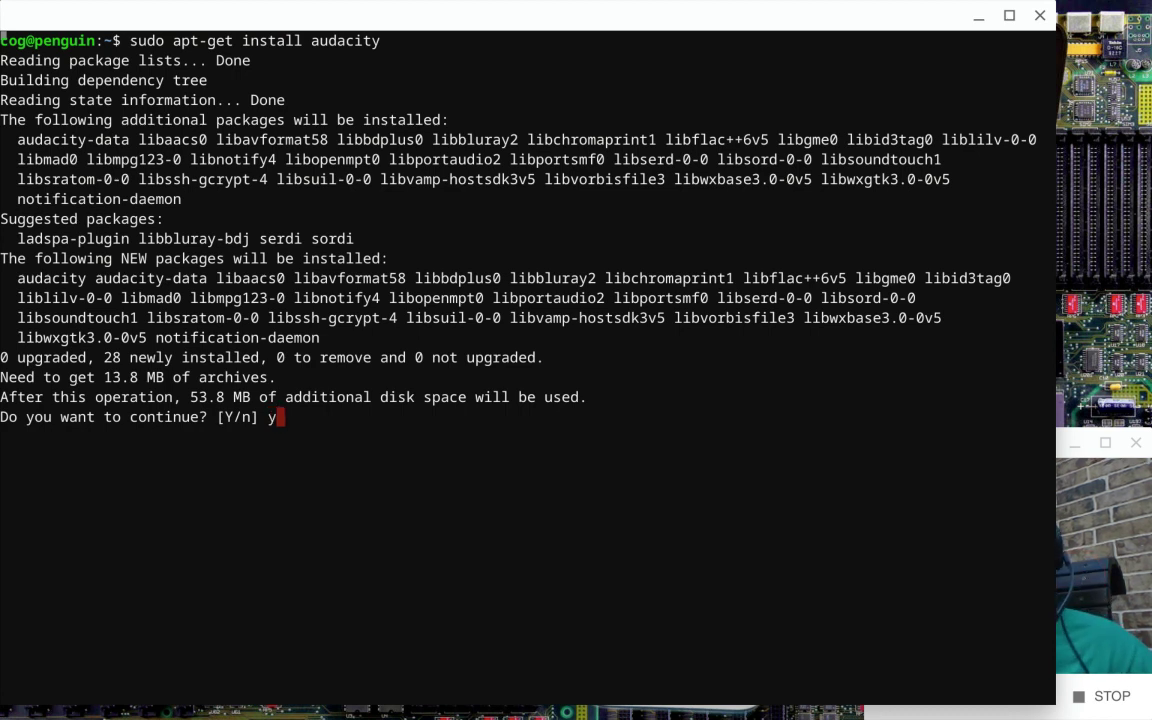
key("Return")
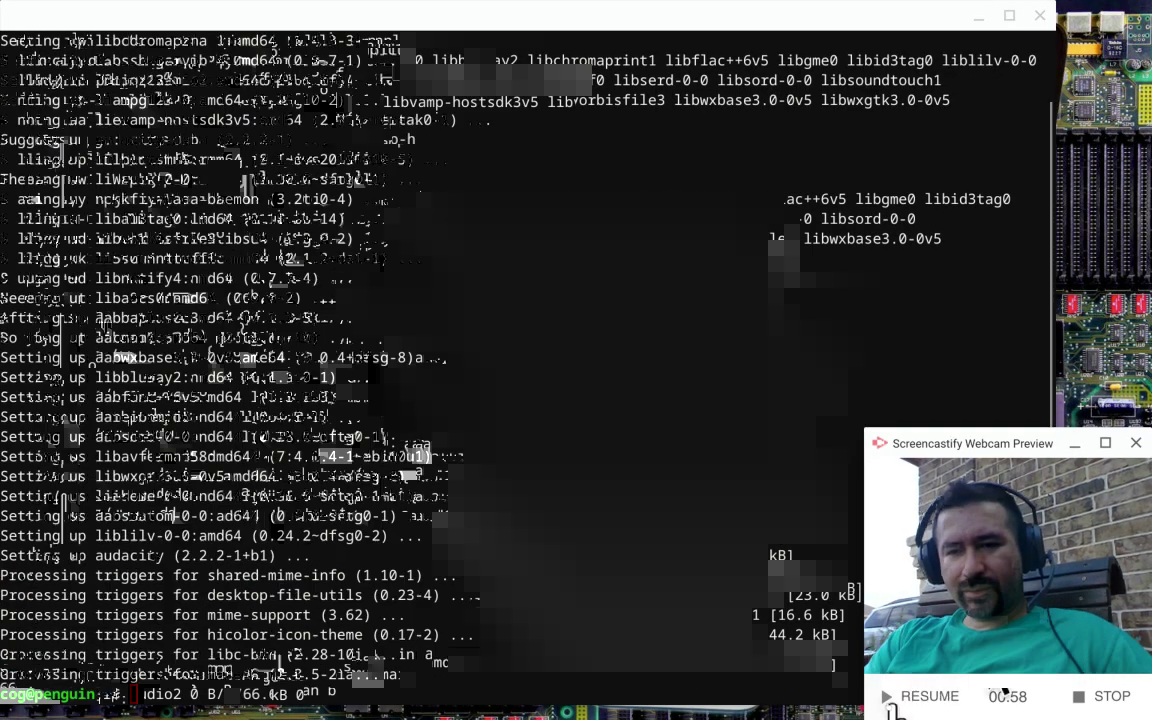
left_click(893, 700)
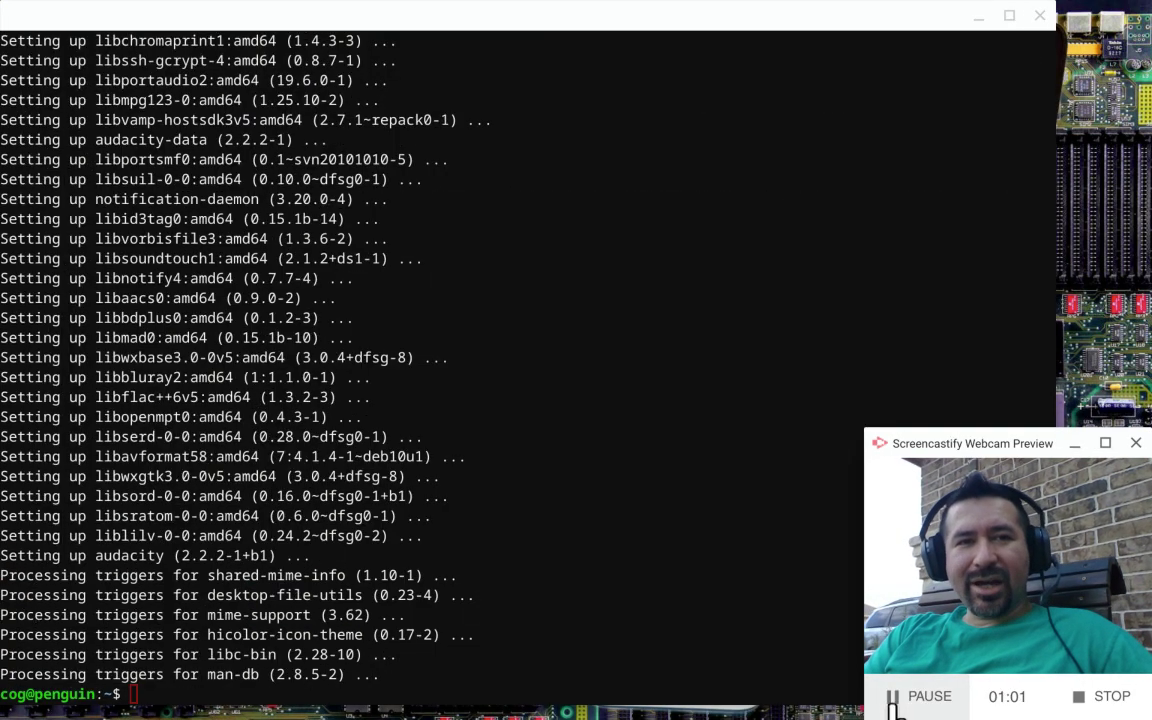
left_click(929, 702)
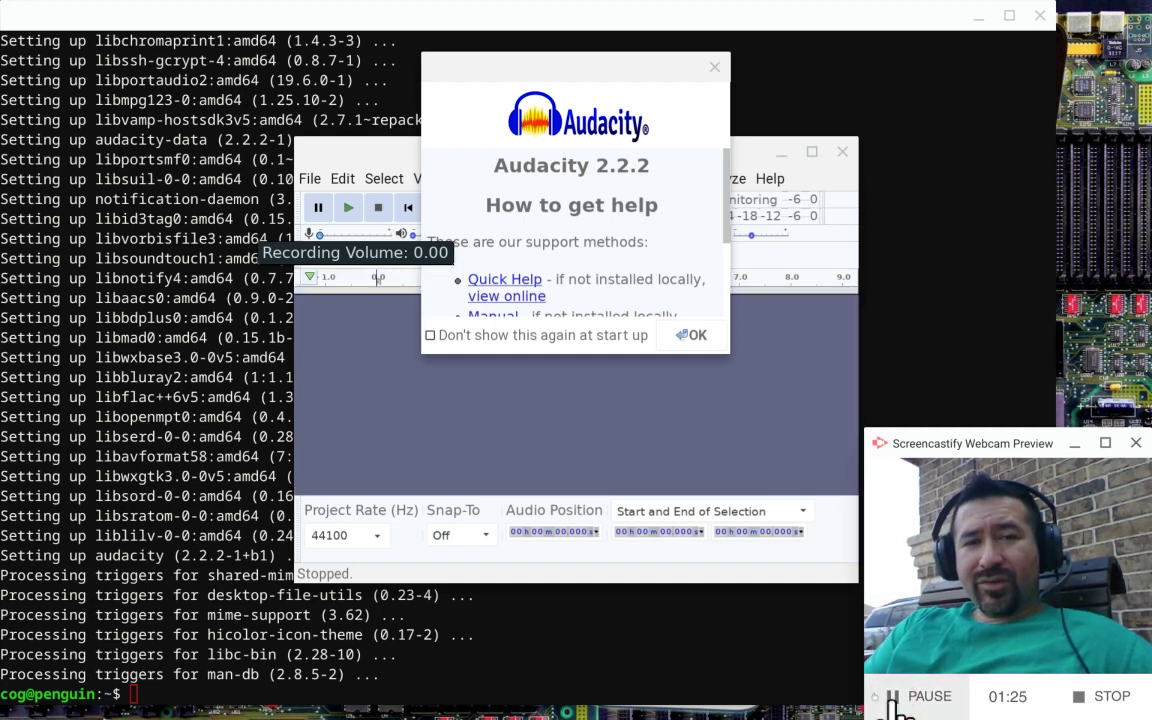
Step: Dismiss the help dialog and start a test recording in a new track
left_click(650, 487)
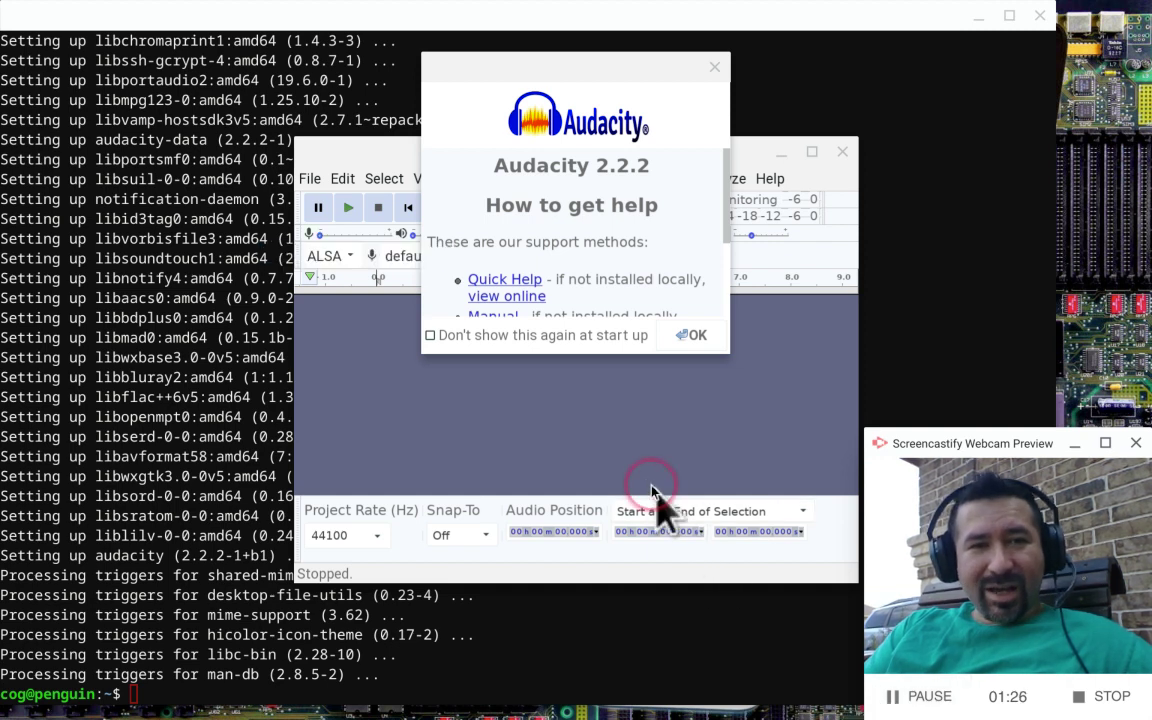
left_click(674, 390)
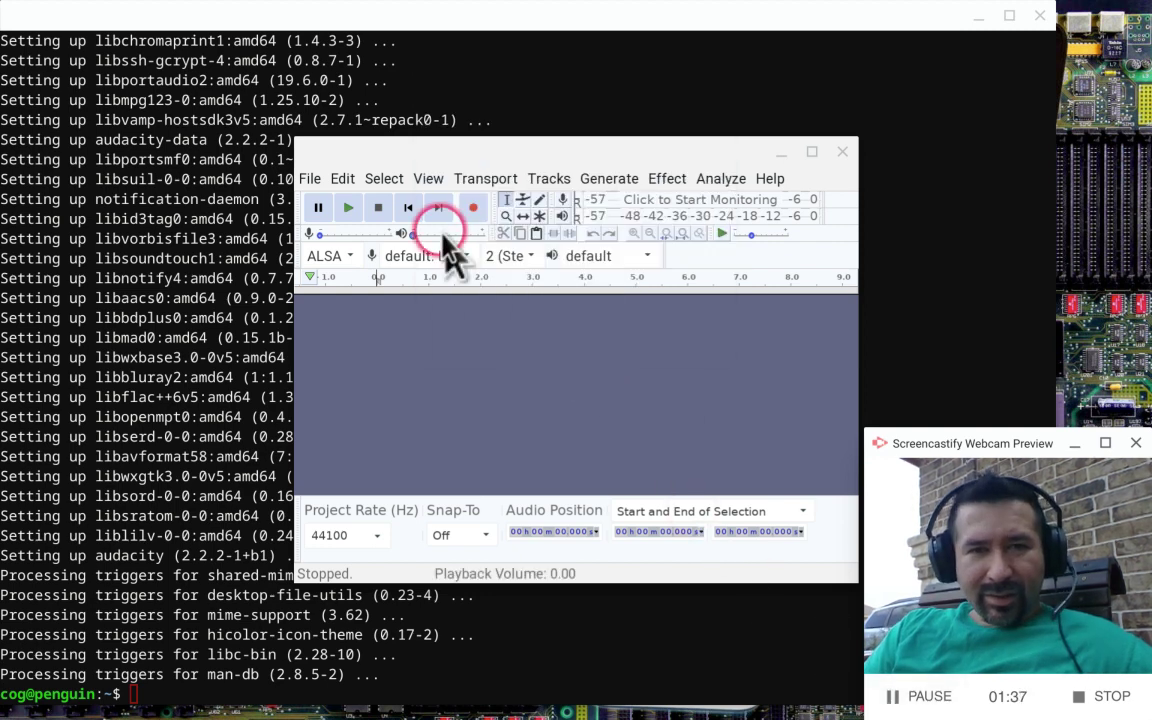
left_click(470, 212)
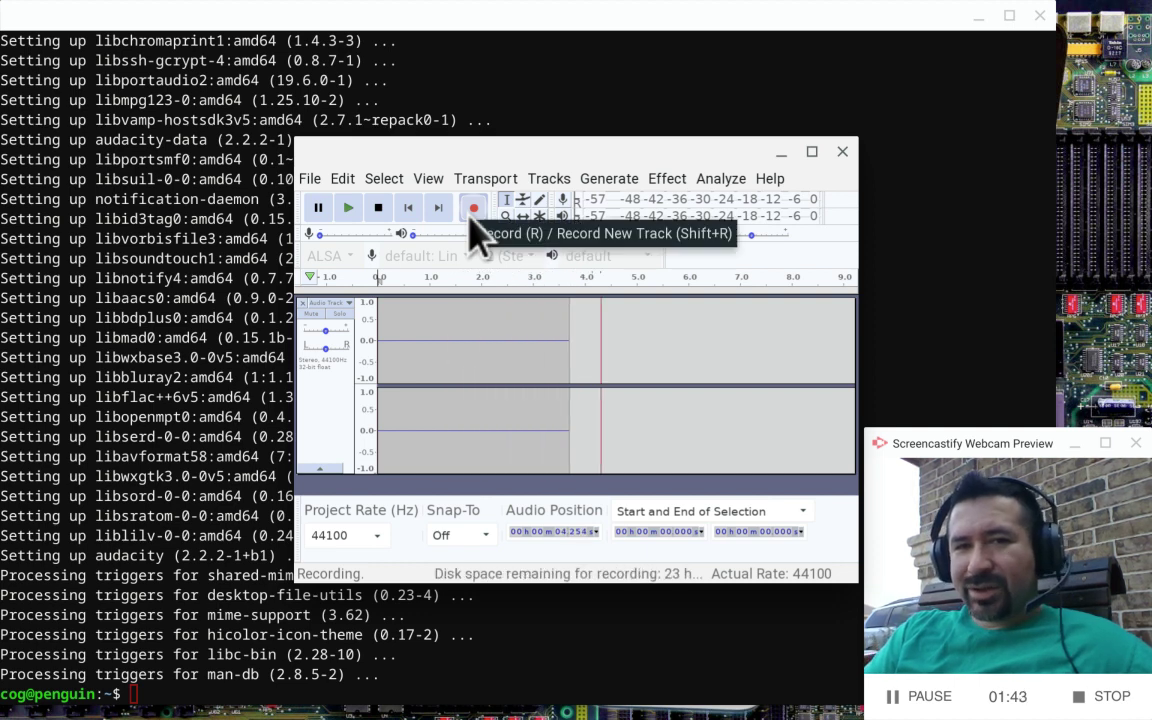
Step: Choose default: Aux:0 as the recording input device
left_click(874, 695)
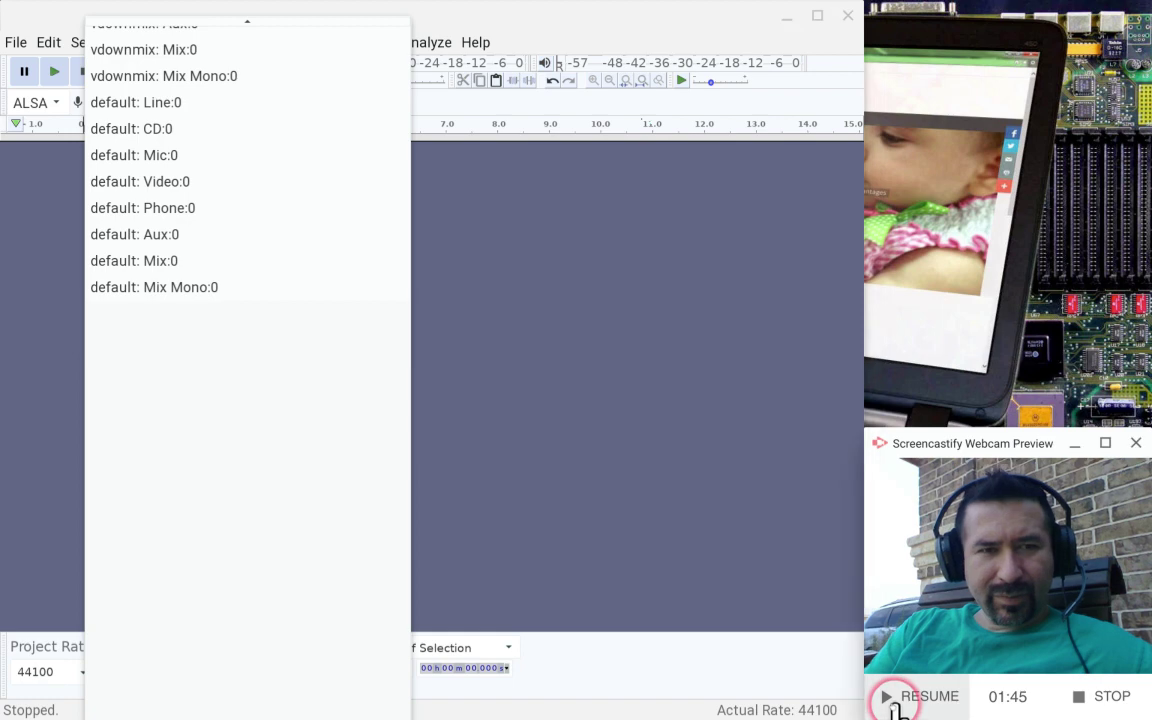
left_click(890, 697)
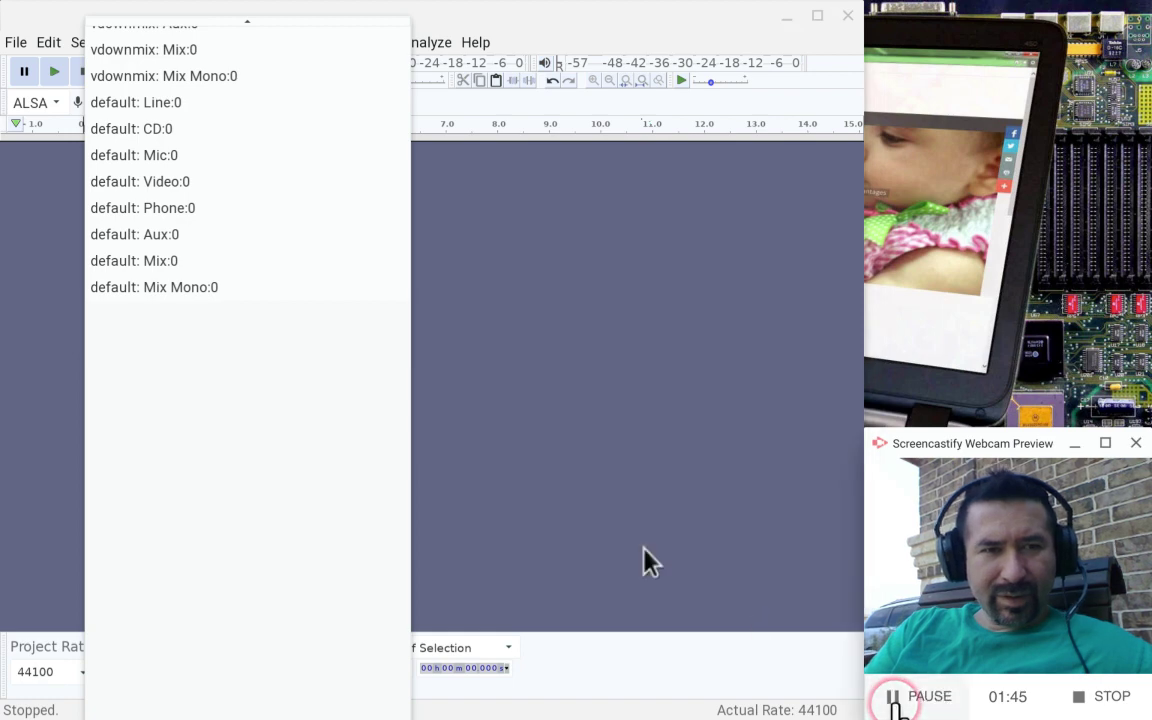
left_click(430, 372)
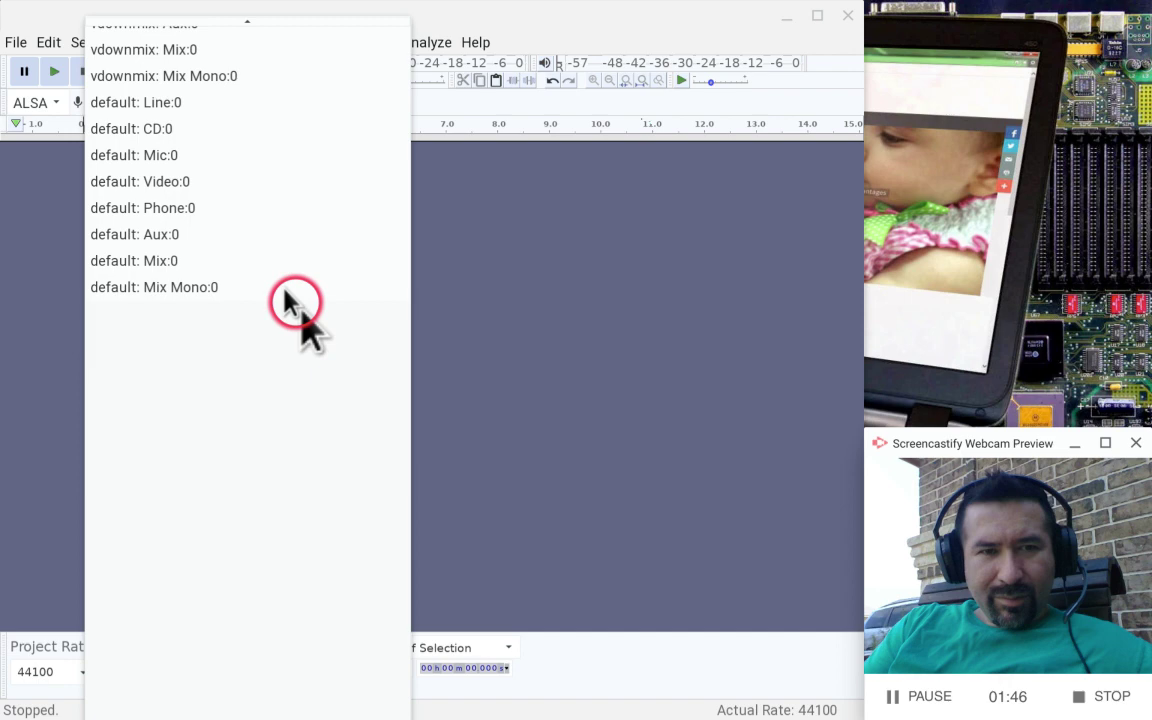
left_click(257, 239)
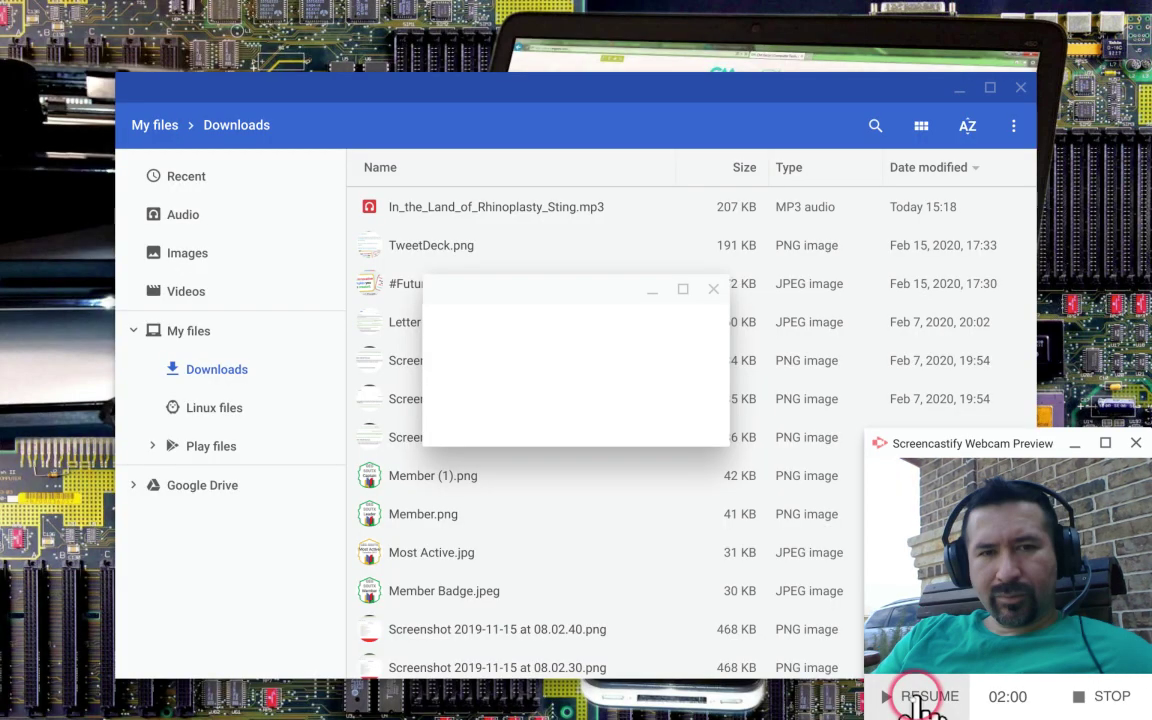
Step: Preview In_the_Land_of_Rhinoplasty_Sting.mp3, copy it to Linux files, and minimize Files
left_click(918, 703)
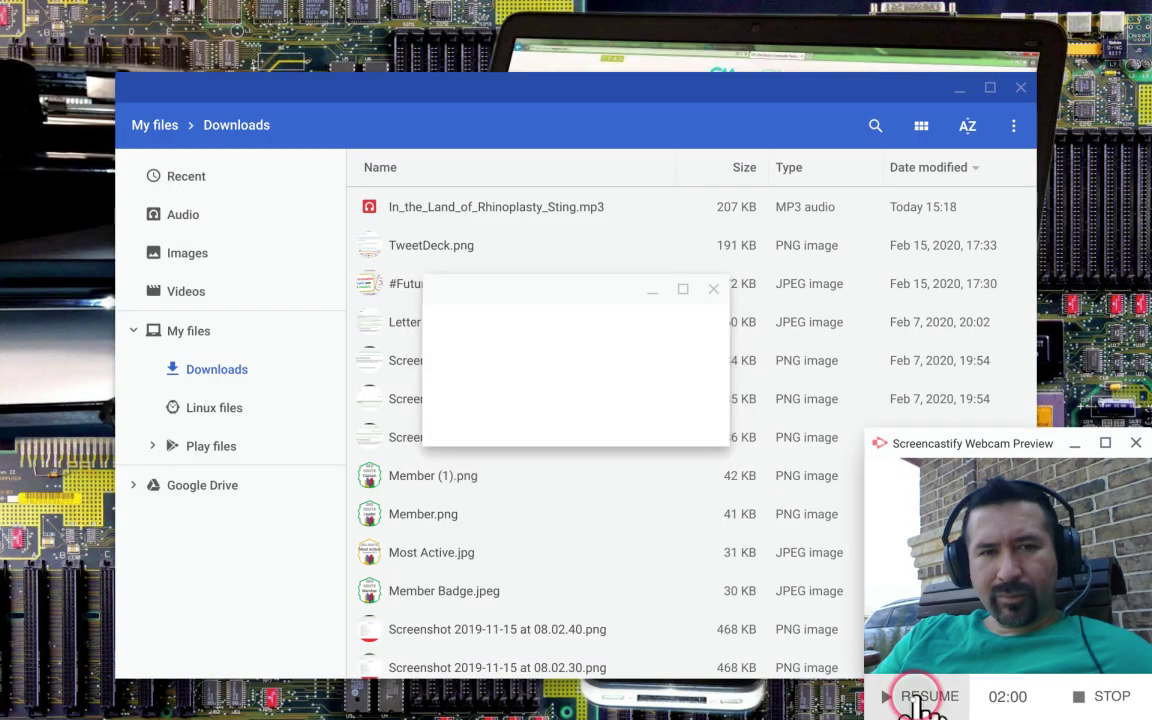
left_click(655, 322)
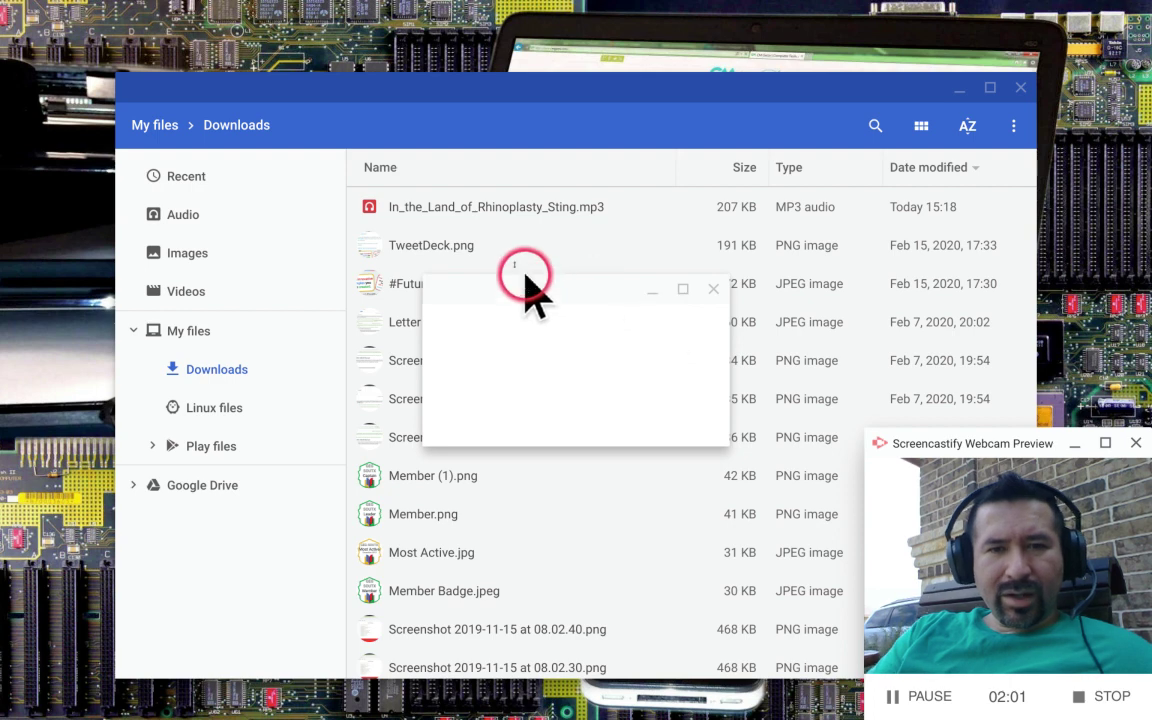
left_click_drag(521, 268, 521, 262)
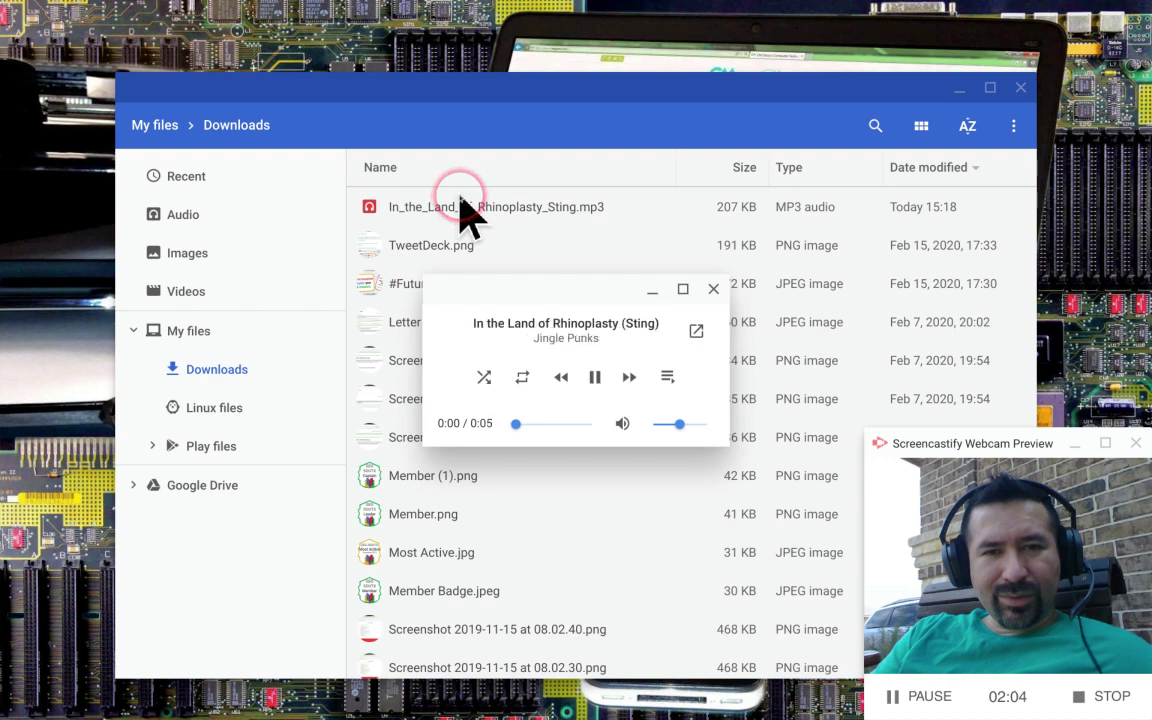
left_click(714, 290)
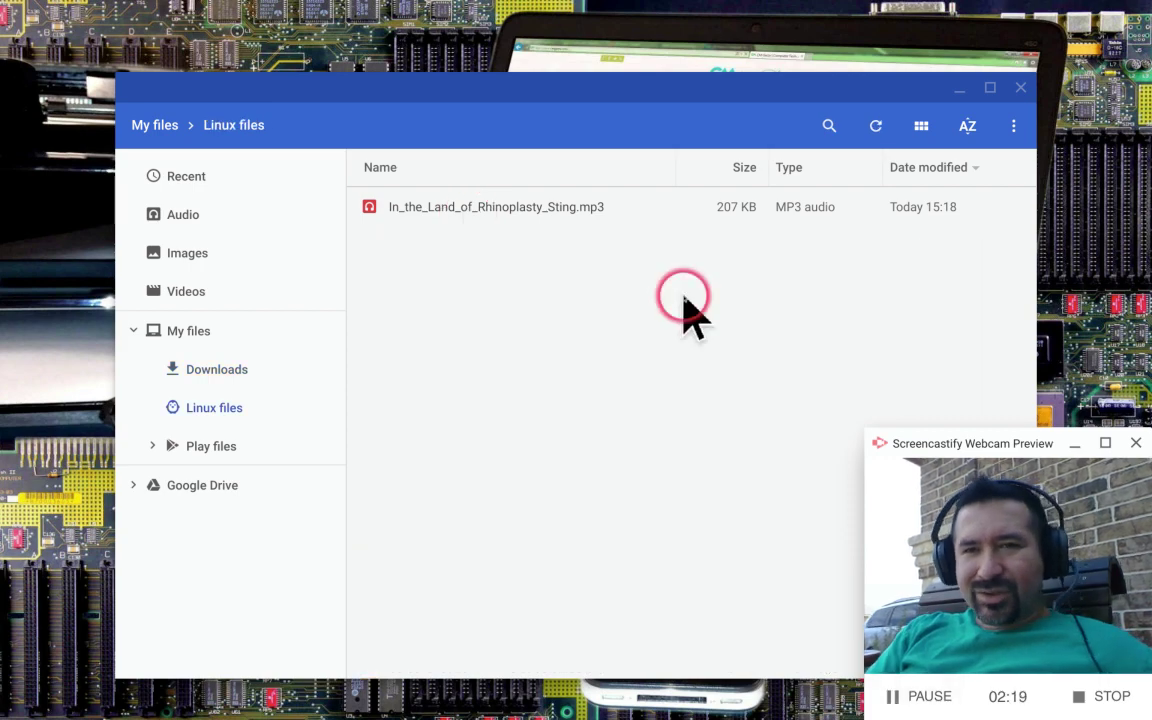
left_click(958, 90)
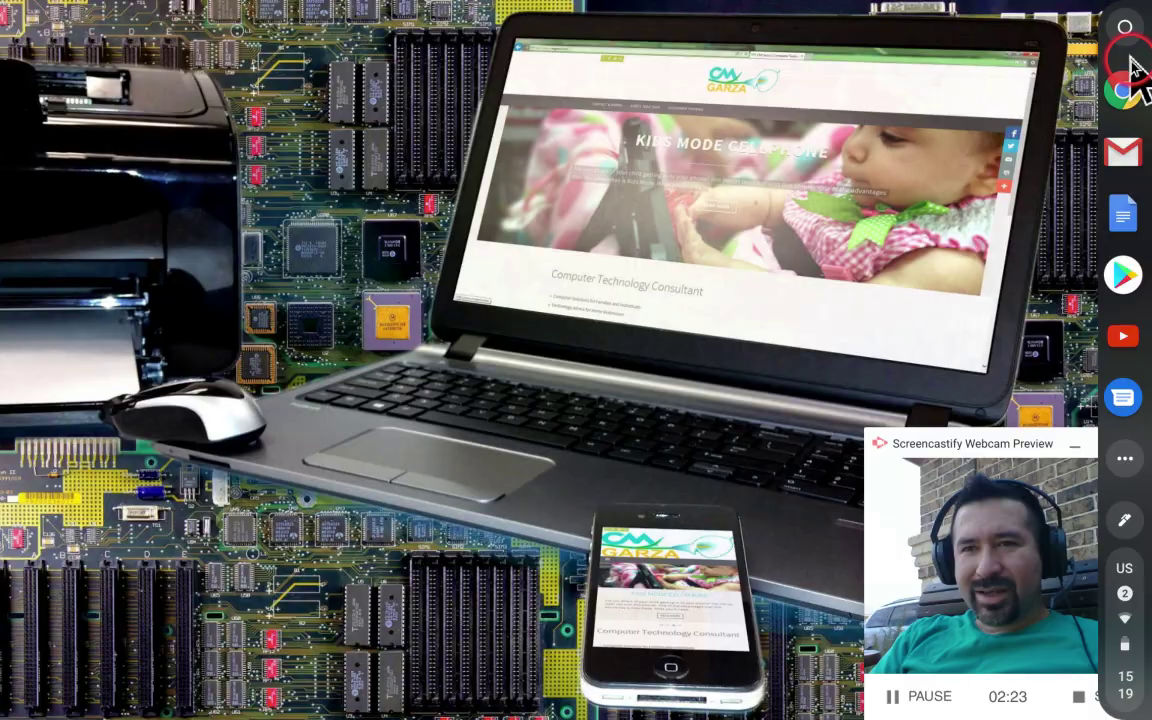
Step: Launch Audacity from the Linux apps folder in the launcher
left_click(1127, 32)
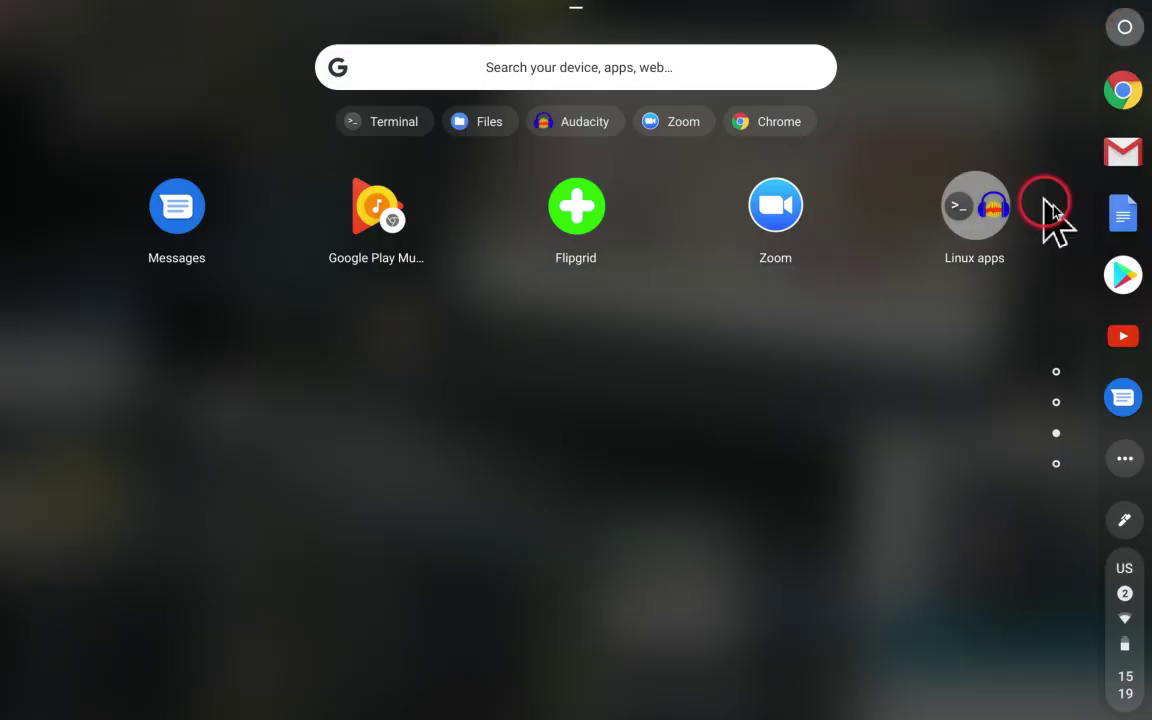
left_click(990, 210)
left_click(955, 172)
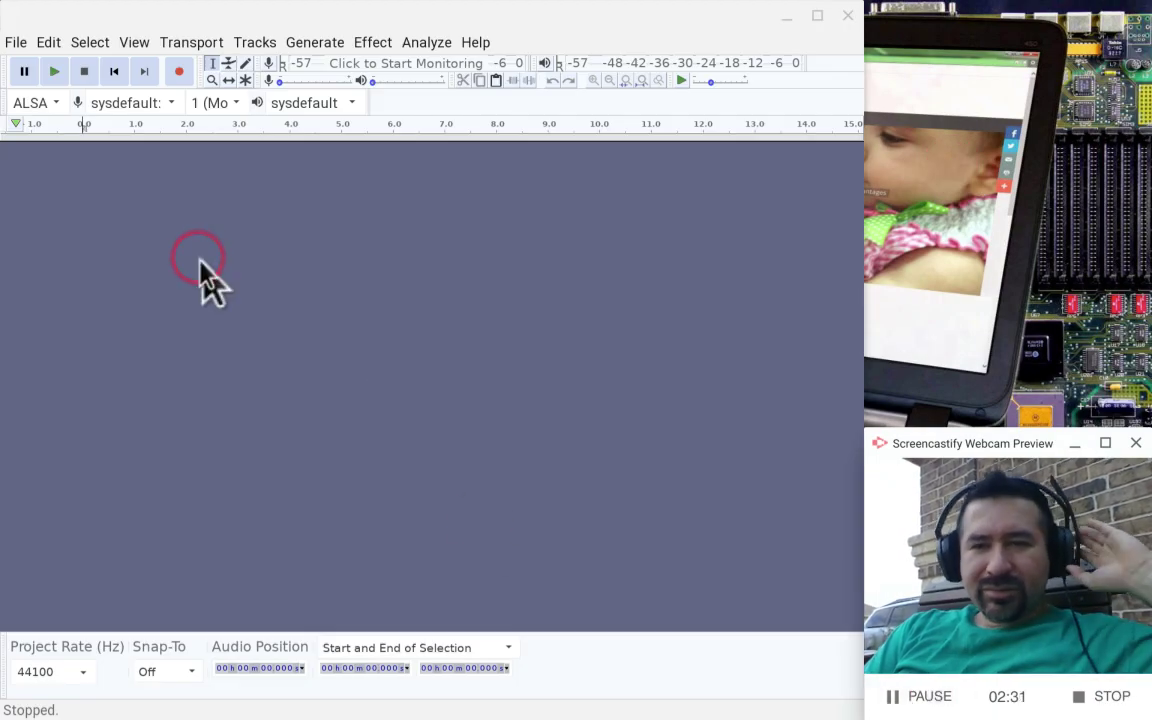
Step: Open In_the_Land_of_Rhinoplasty_Sting.mp3 via File > Open
left_click(20, 40)
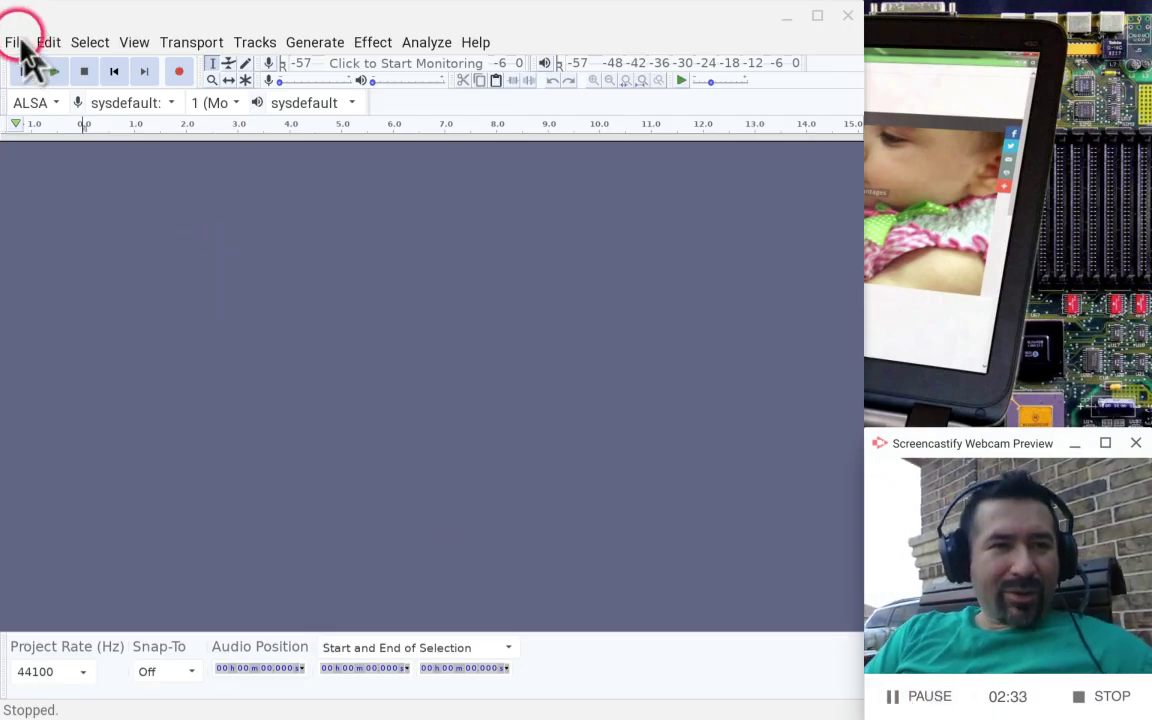
left_click(62, 91)
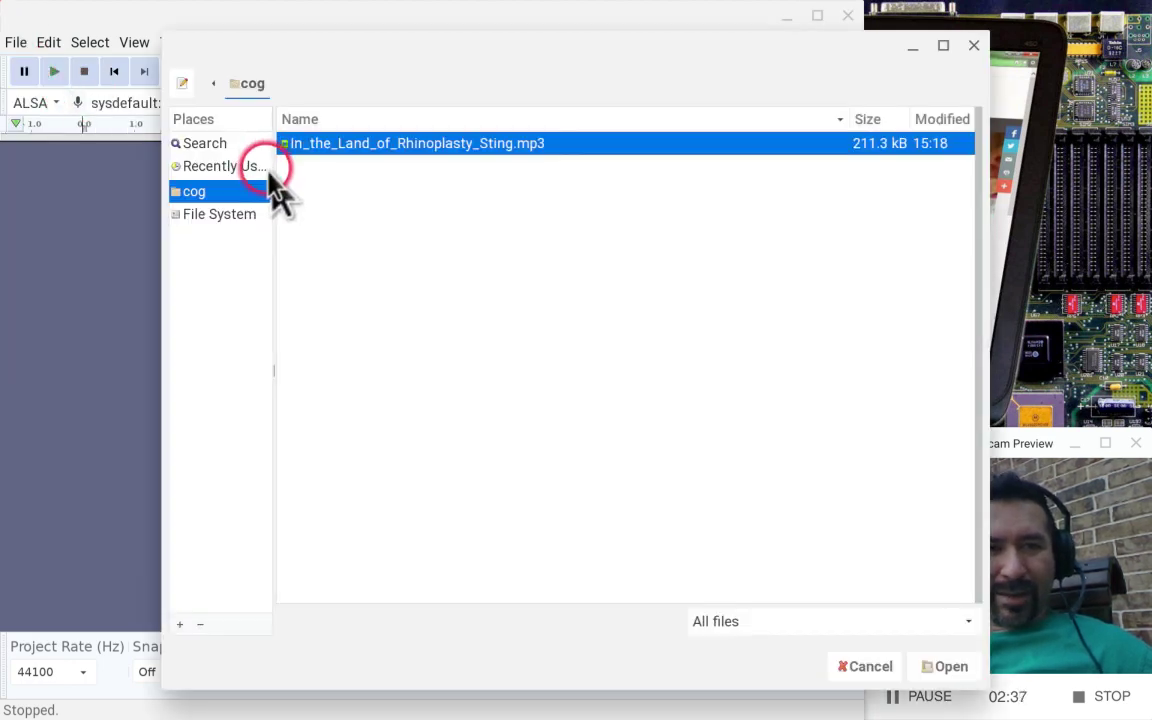
double_click(333, 145)
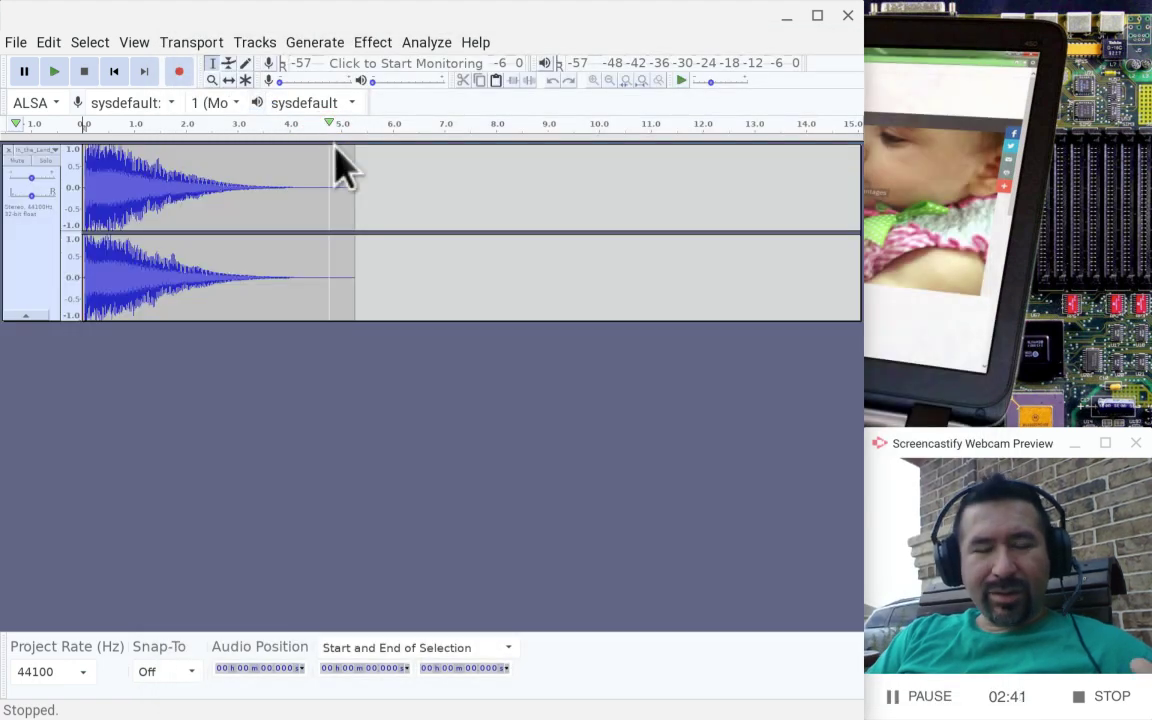
left_click(57, 76)
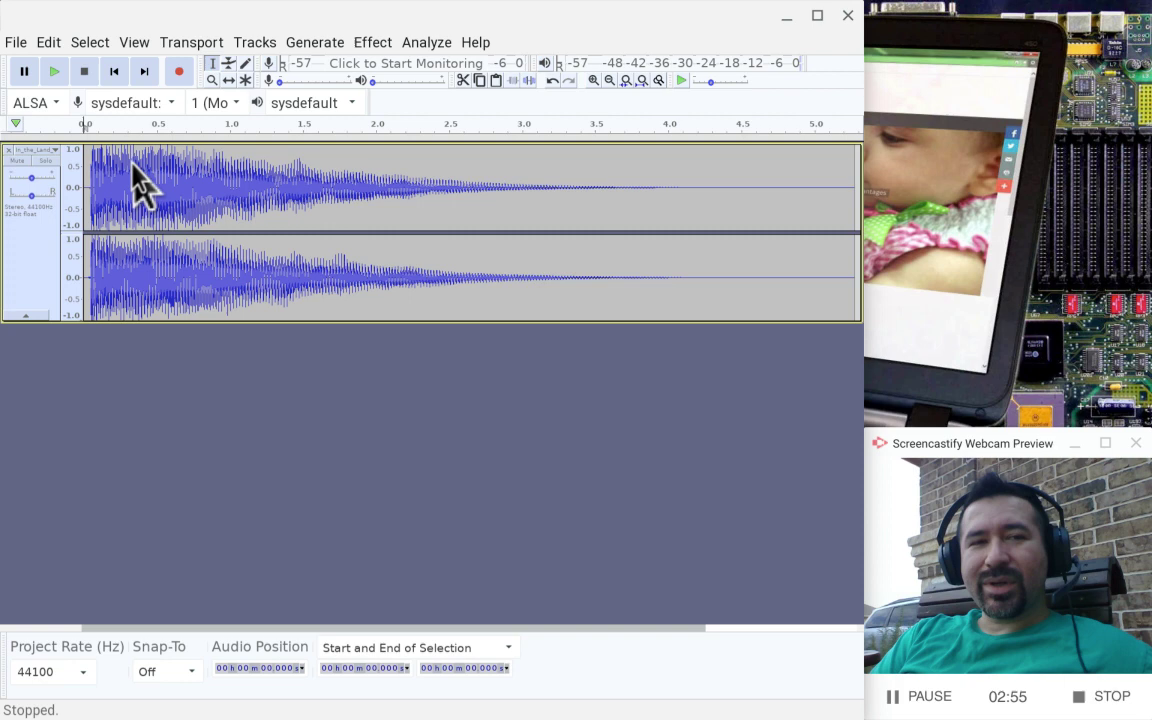
left_click(152, 124)
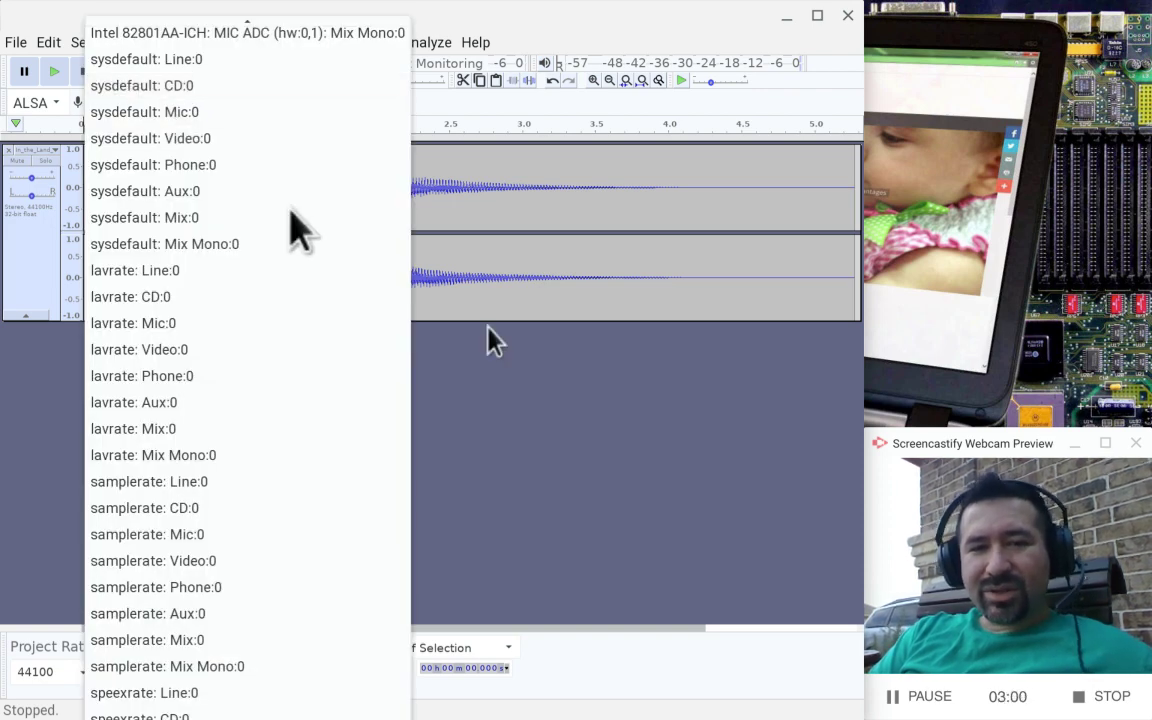
left_click(348, 152)
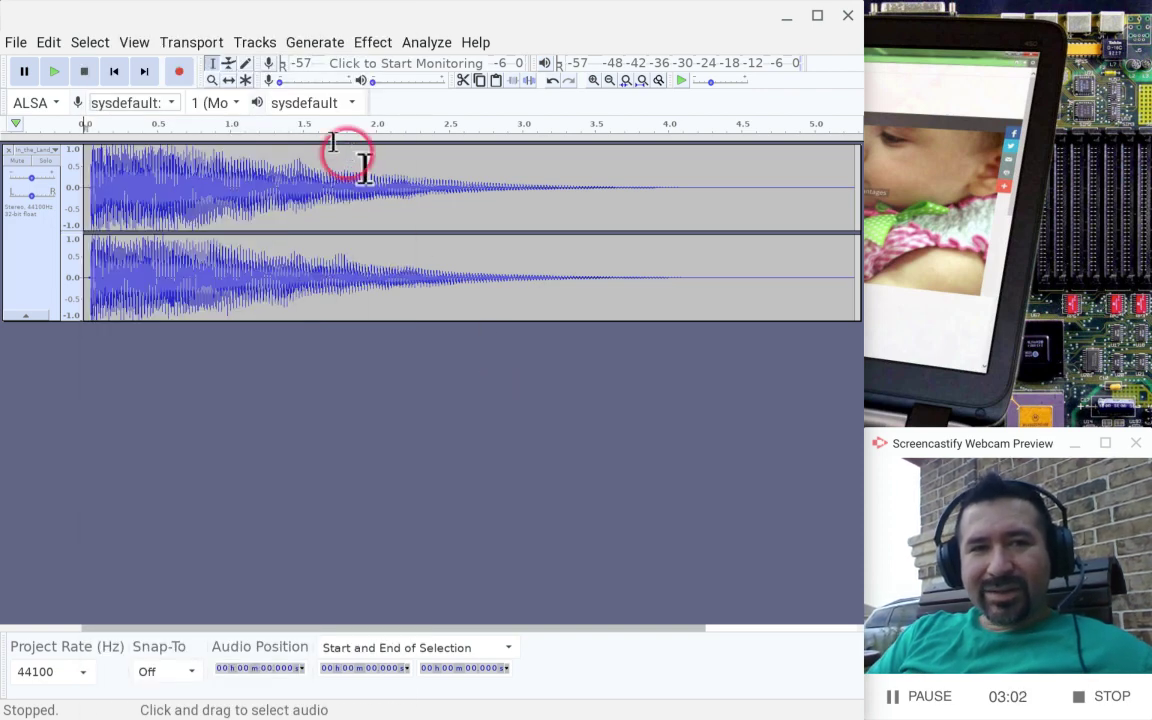
left_click(205, 150)
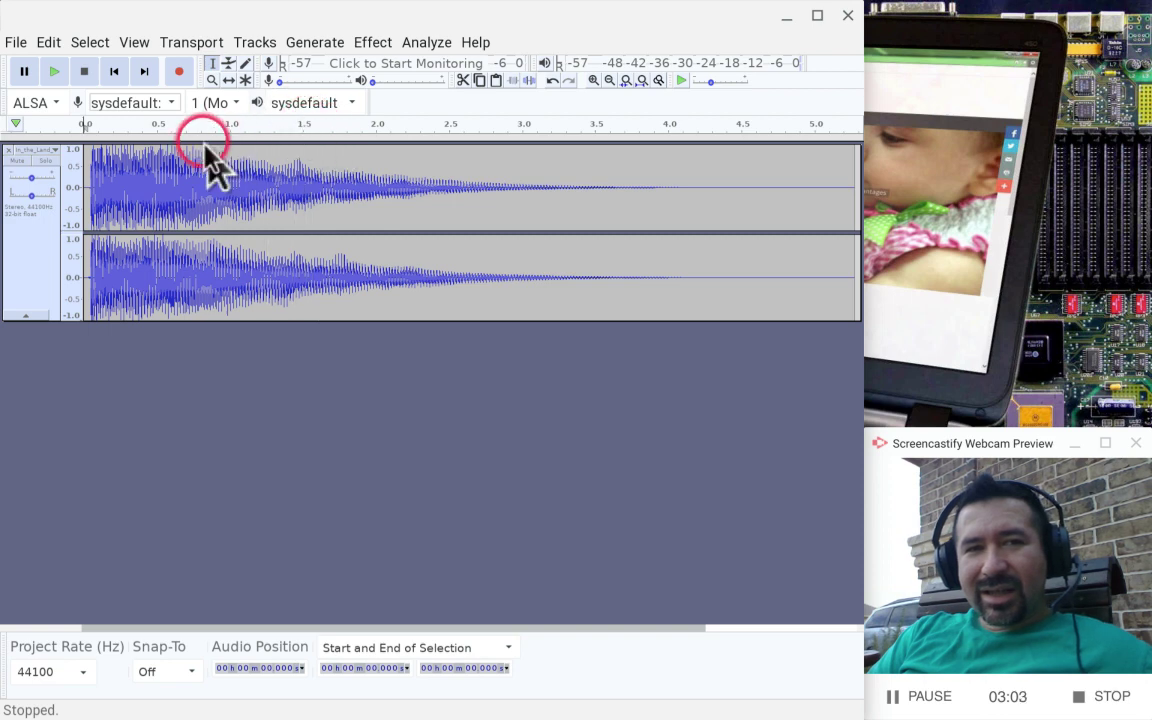